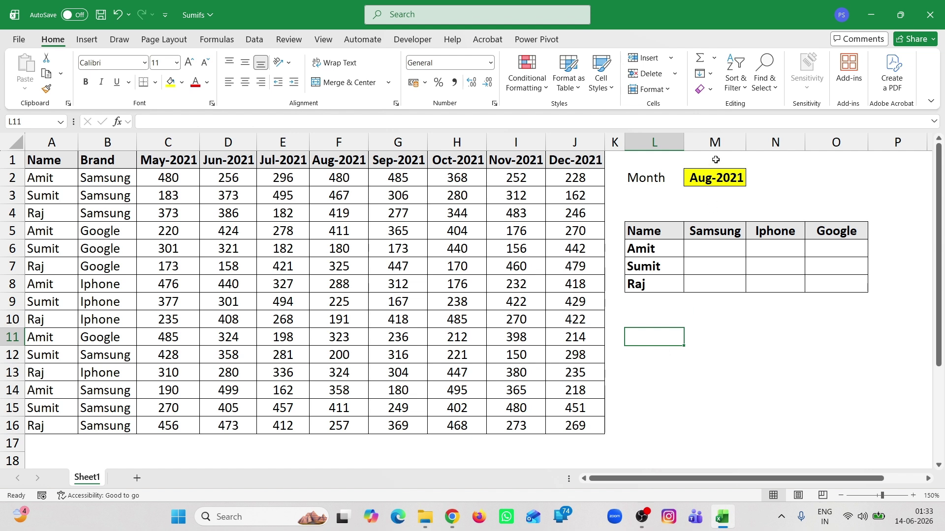
- Change the month selected in cell M2 to Sep-2021
click(709, 175)
click(751, 181)
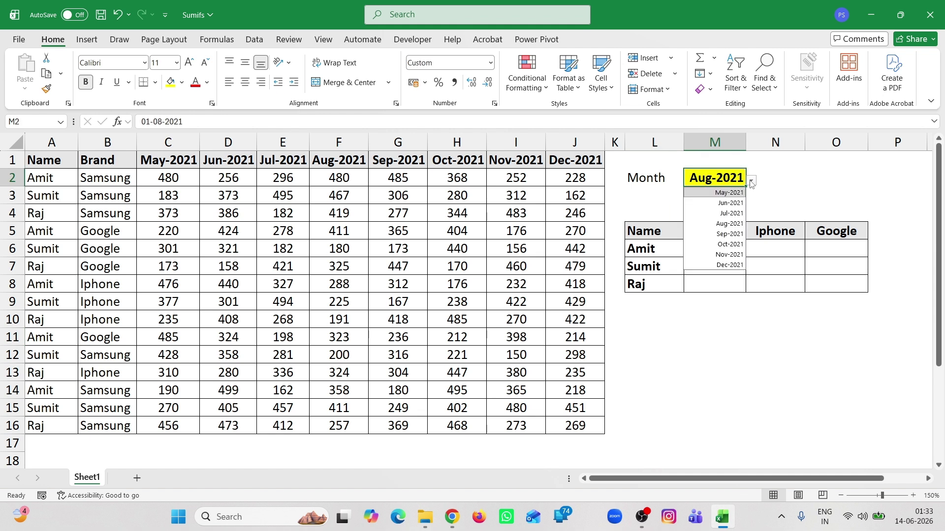
click(699, 235)
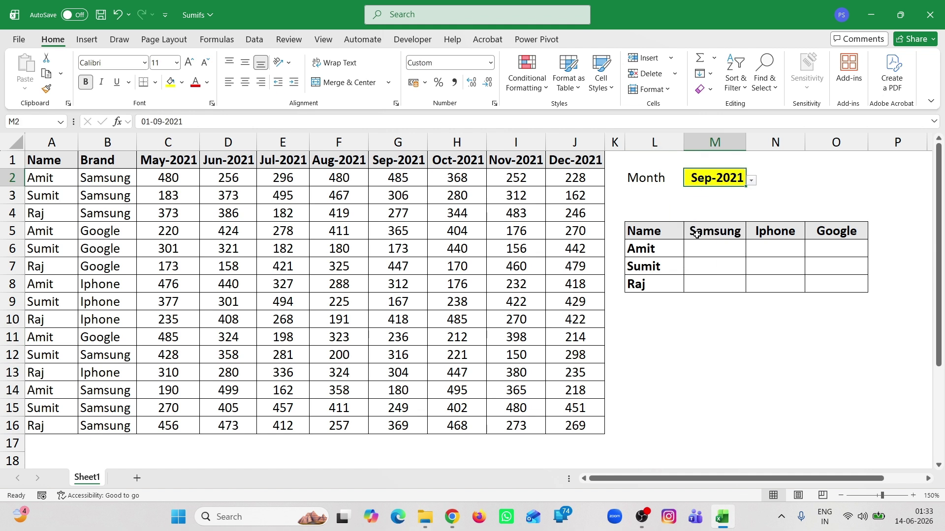
click(698, 252)
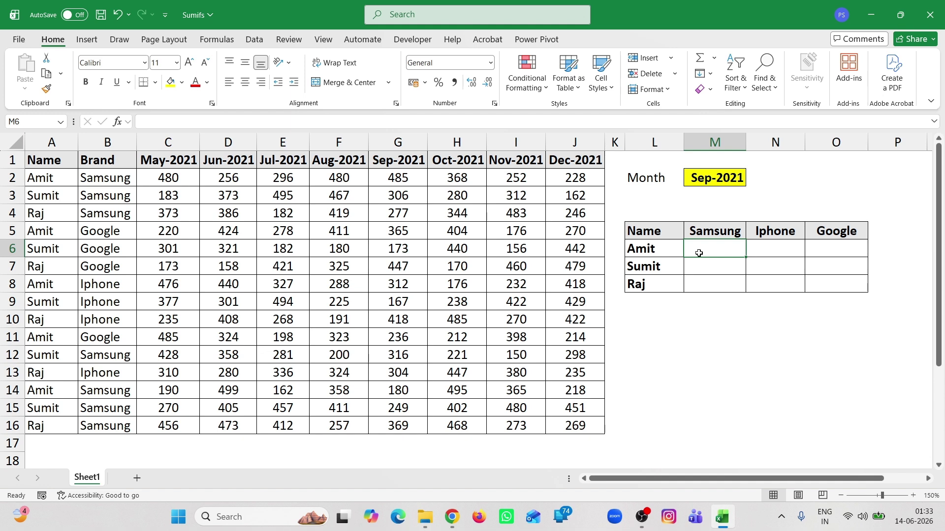
text(=sumifs)
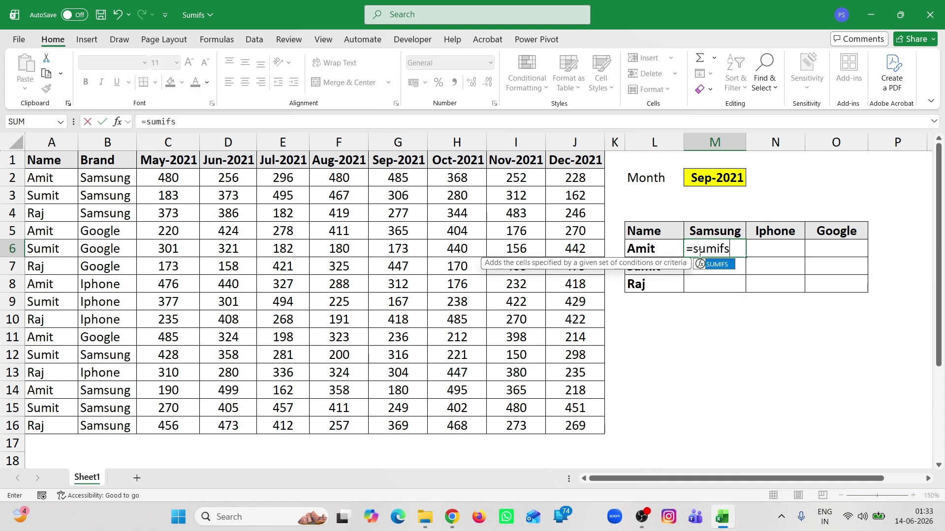
key(Tab)
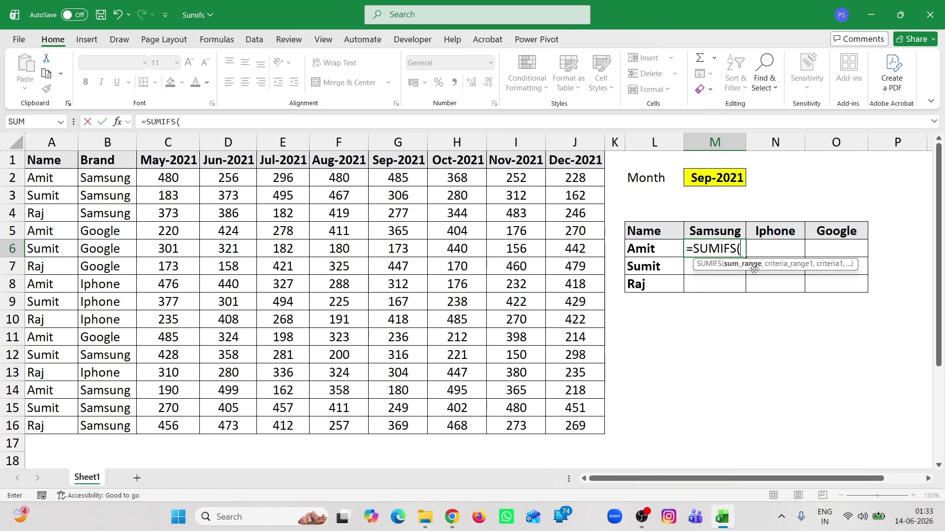
drag(168, 178, 548, 423)
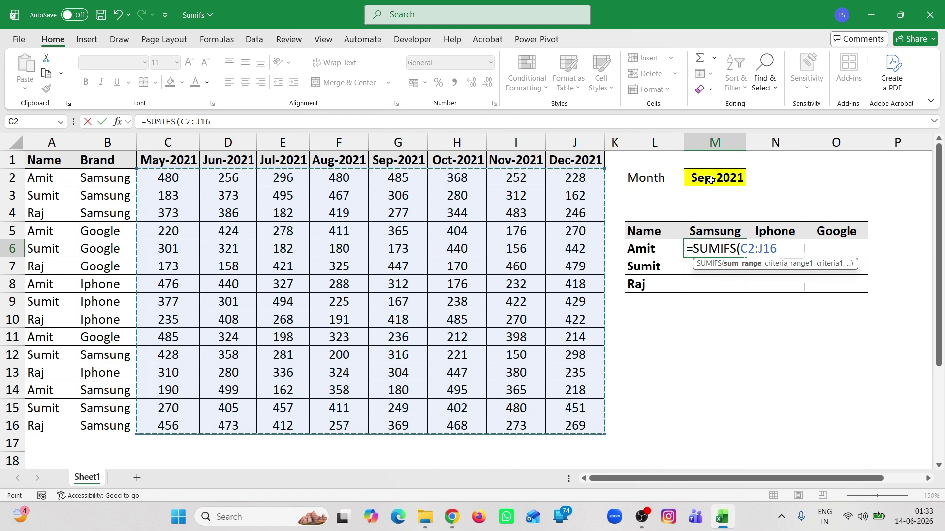
key(Escape)
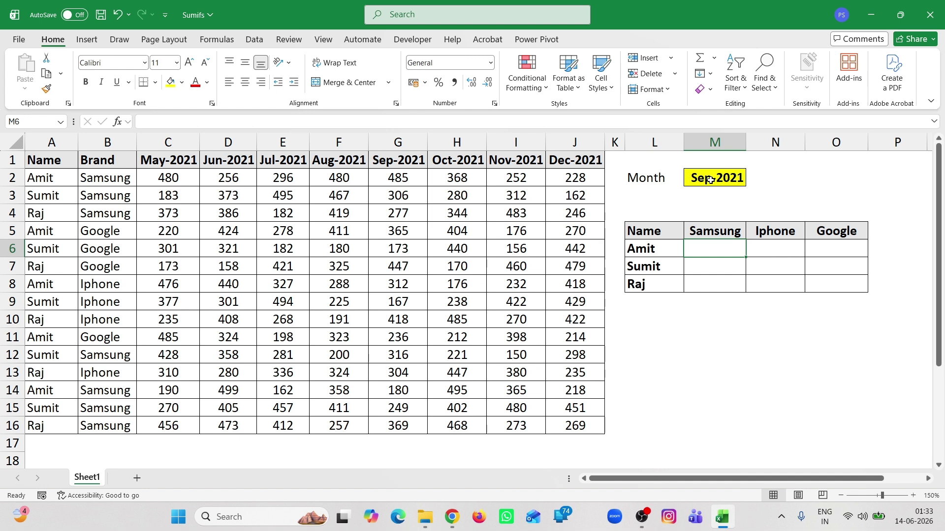
- Begin a FILTER formula in cell M6 whose array is a CHOOSECOLS over the absolute range $C$2:$J$16
text(=)
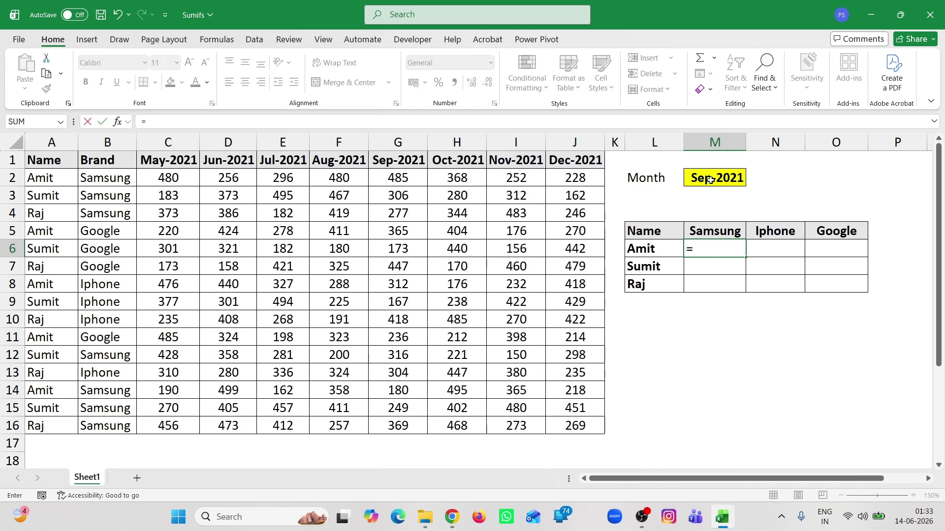
text(fil)
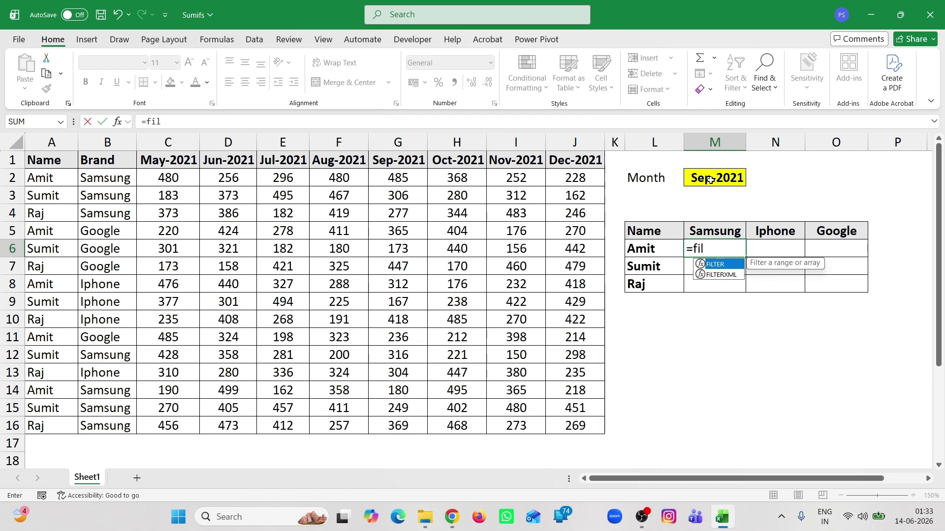
key(Tab)
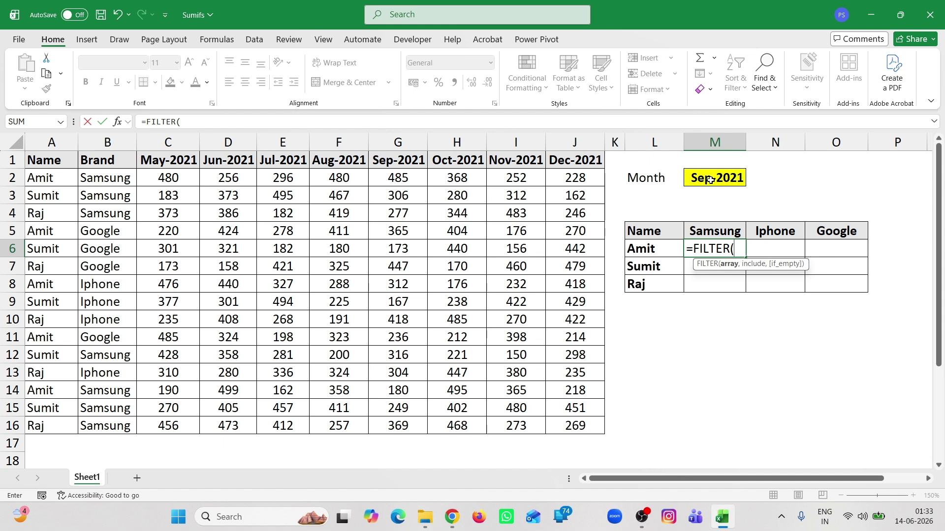
text(choo)
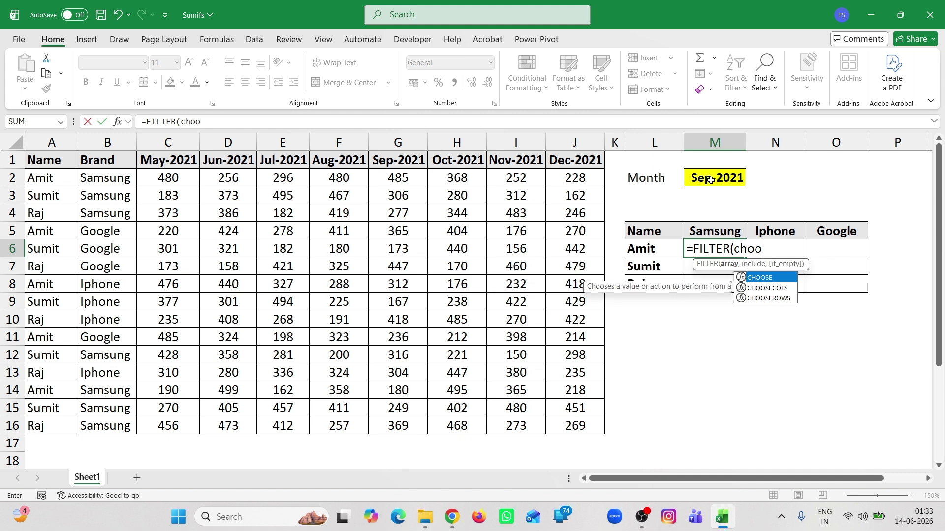
key(Down)
key(Tab)
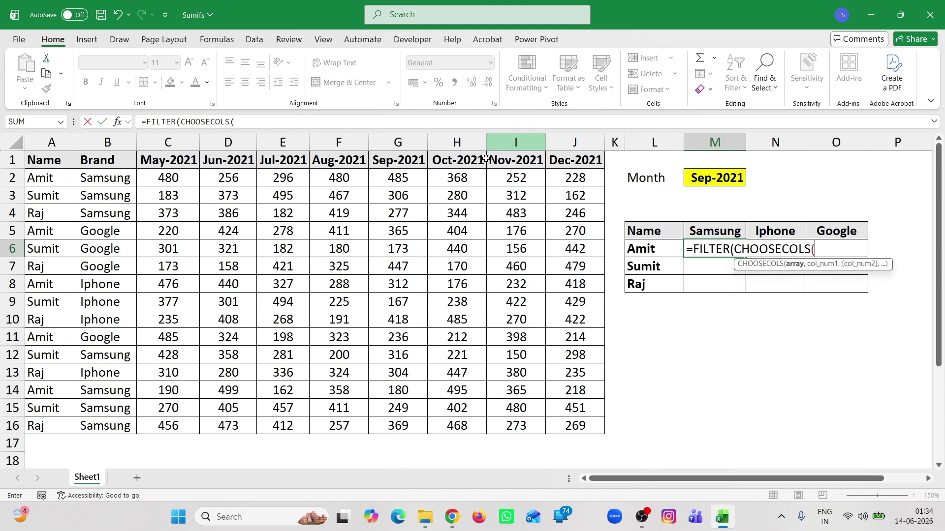
click(180, 180)
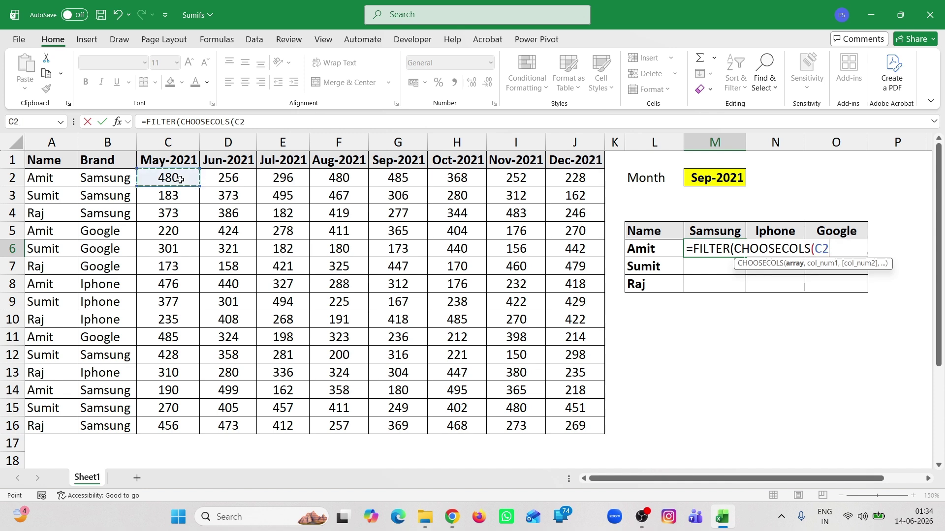
key(ctrl+shift+Right)
key(ctrl+shift+Down)
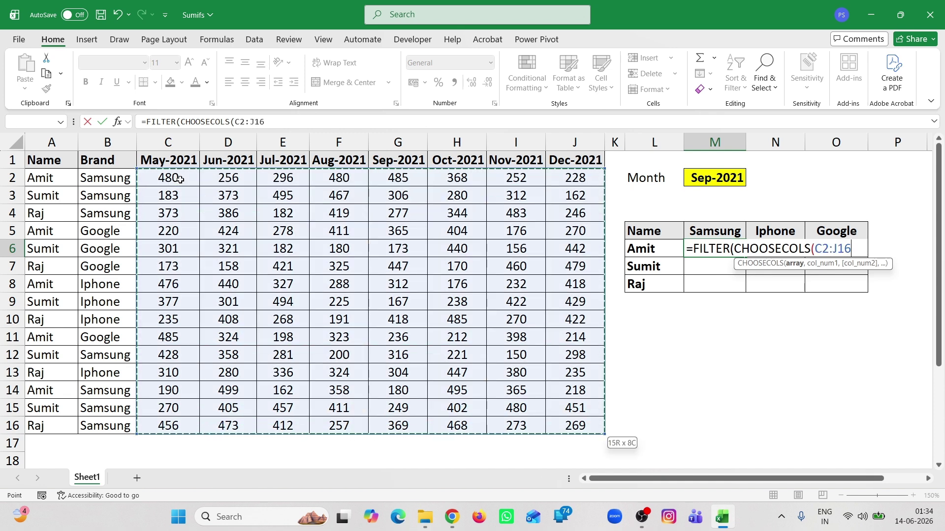
key(F4)
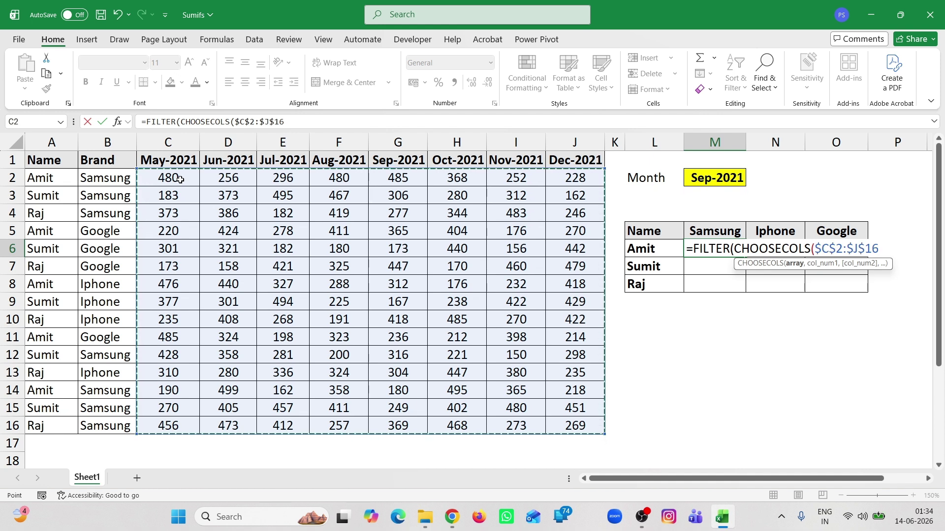
text(,)
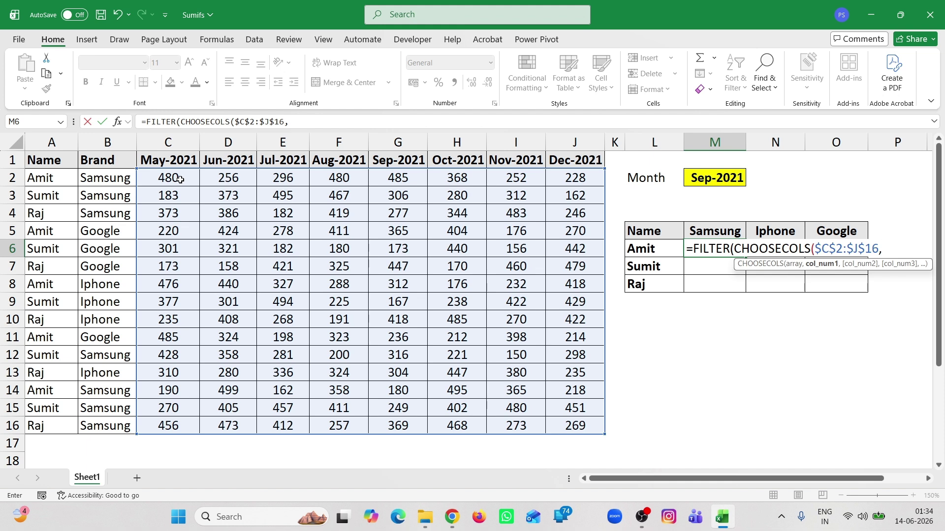
- Complete CHOOSECOLS with a column number from MATCH, looking up $M$2 in $C$1:$J$1 with exact match 0
text(mat)
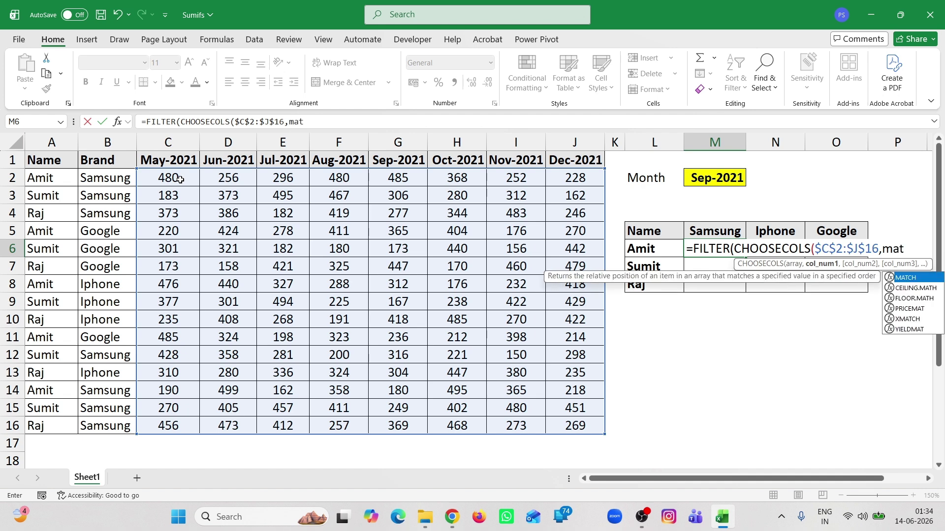
key(Tab)
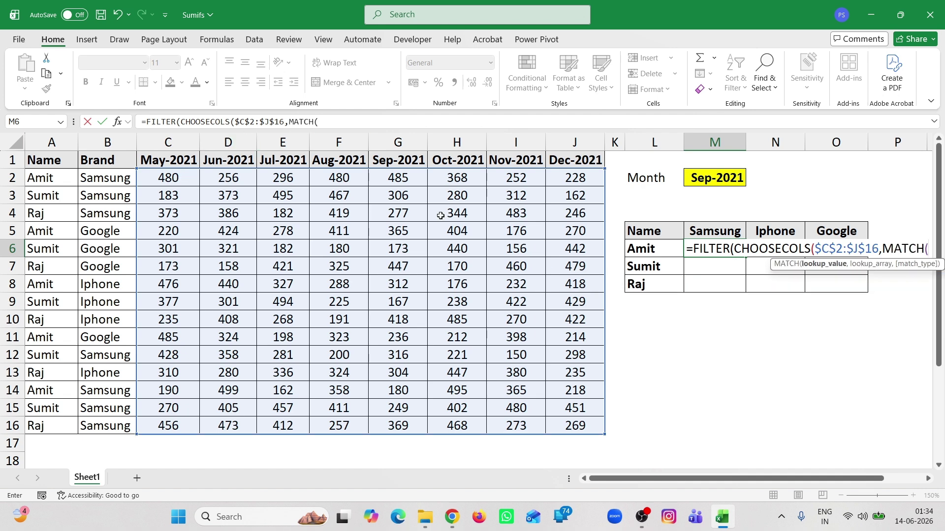
click(714, 178)
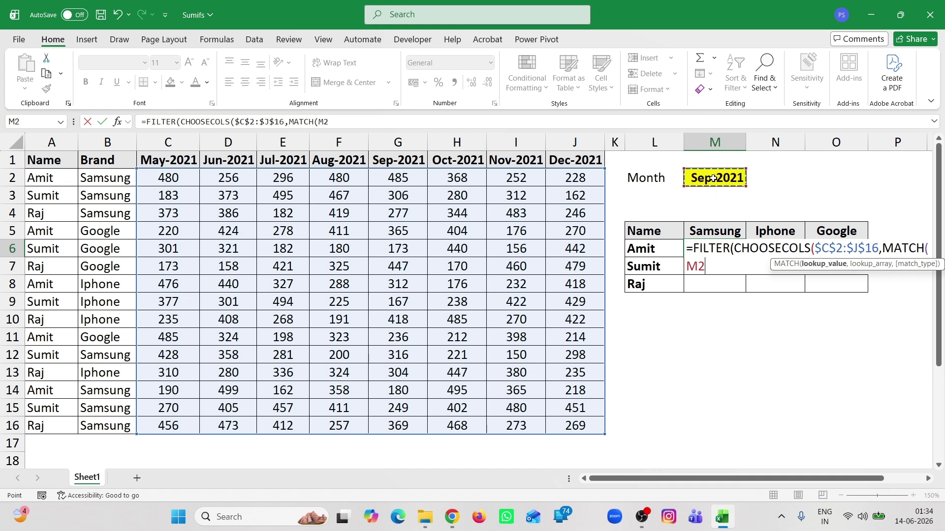
key(F4)
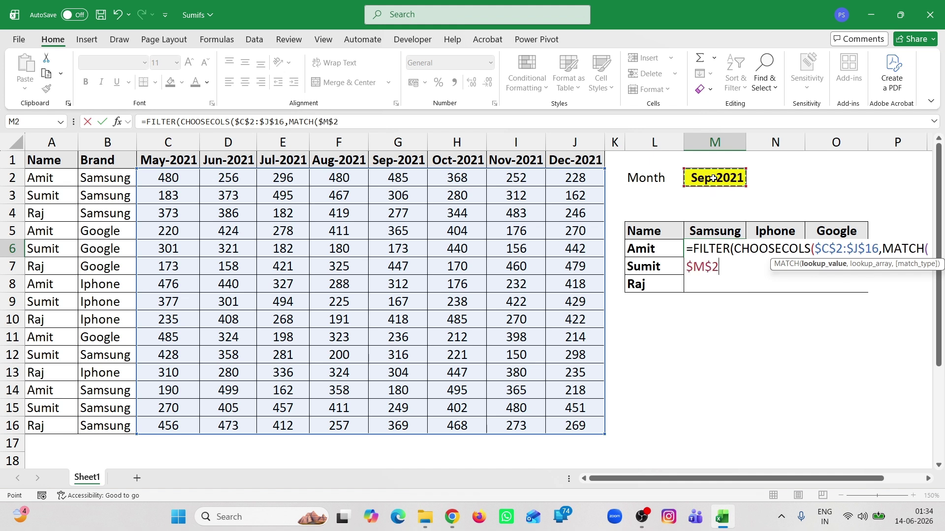
text(,)
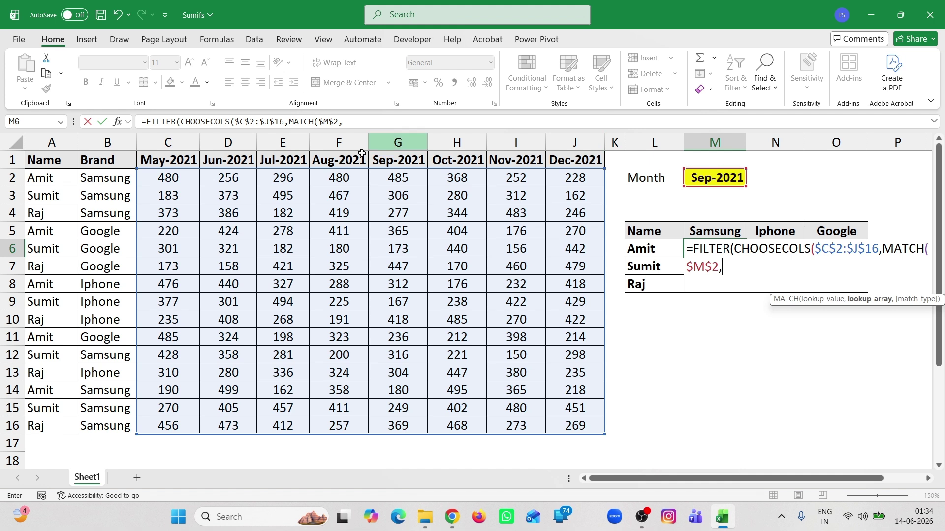
click(174, 161)
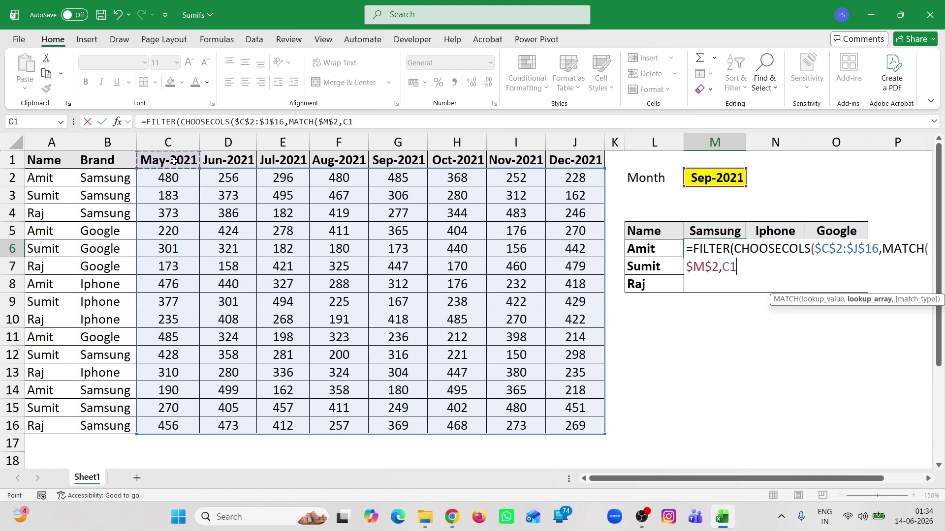
key(ctrl+shift+Right)
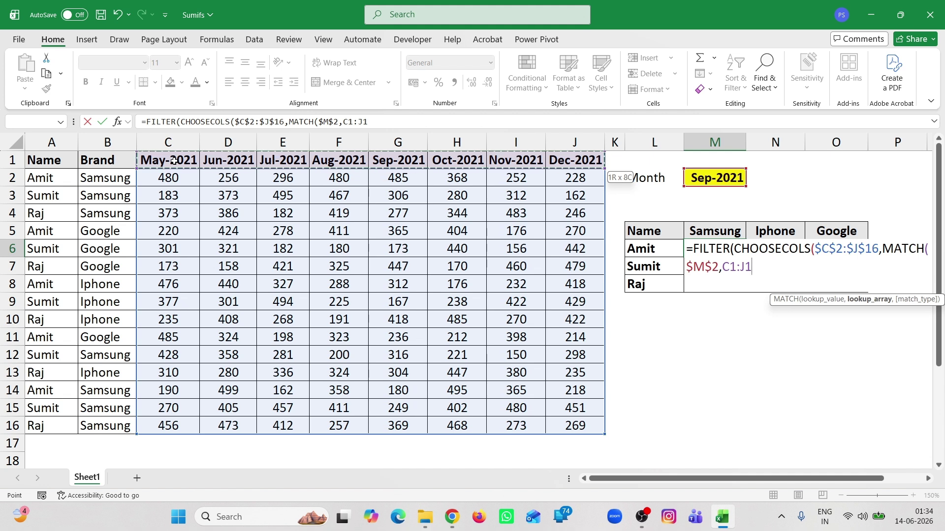
key(F4)
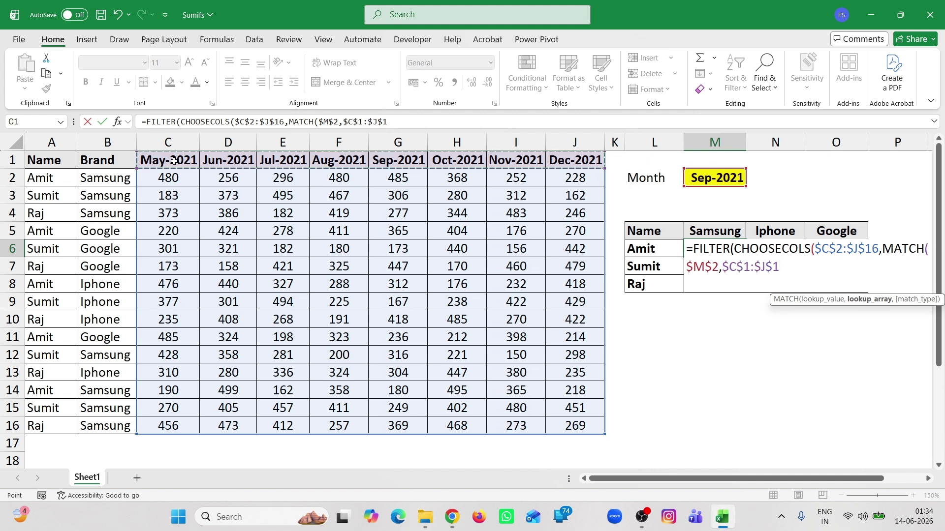
text(,)
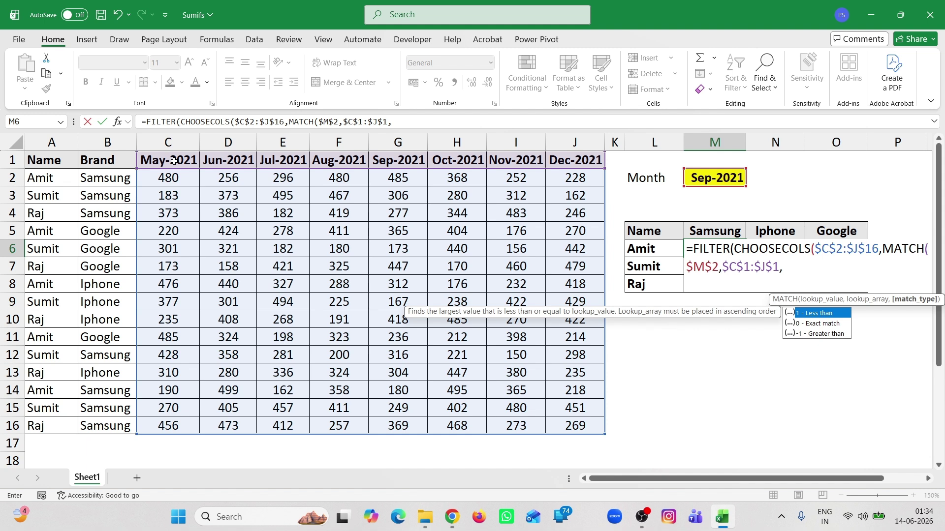
text(0)
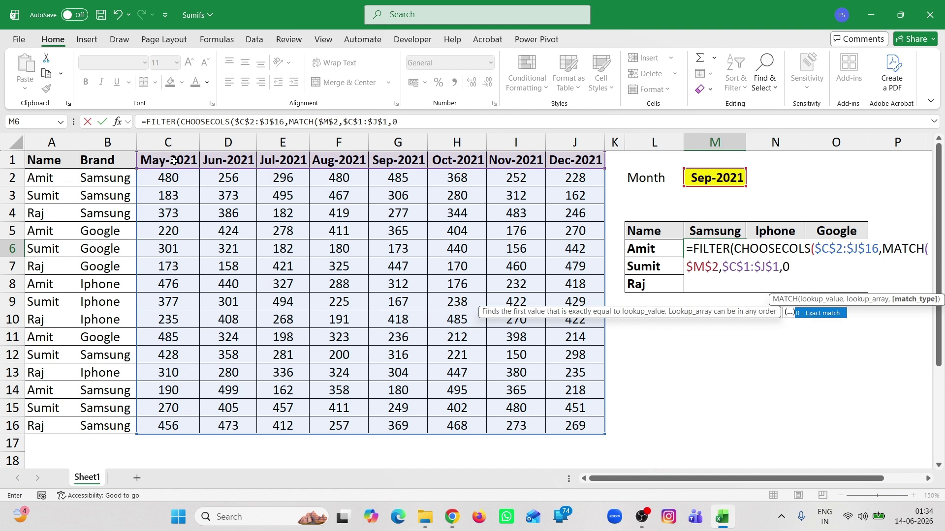
text())
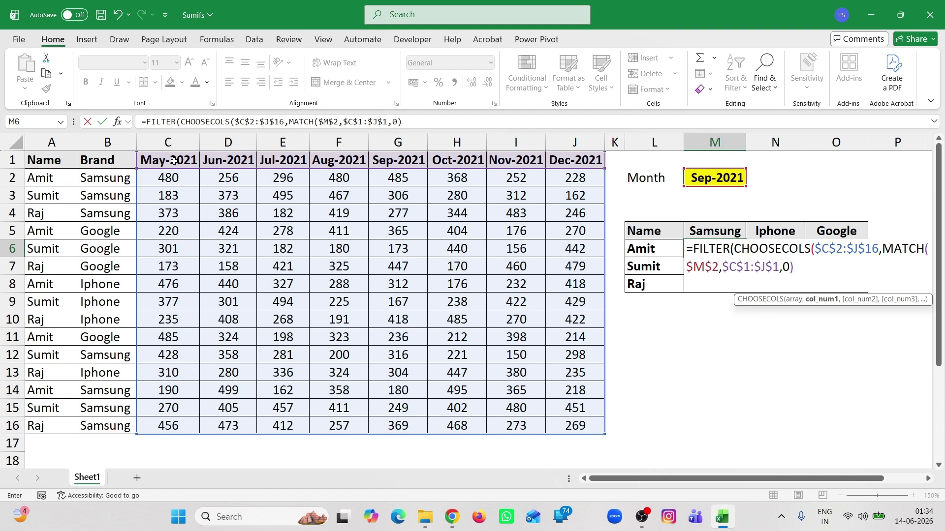
text())
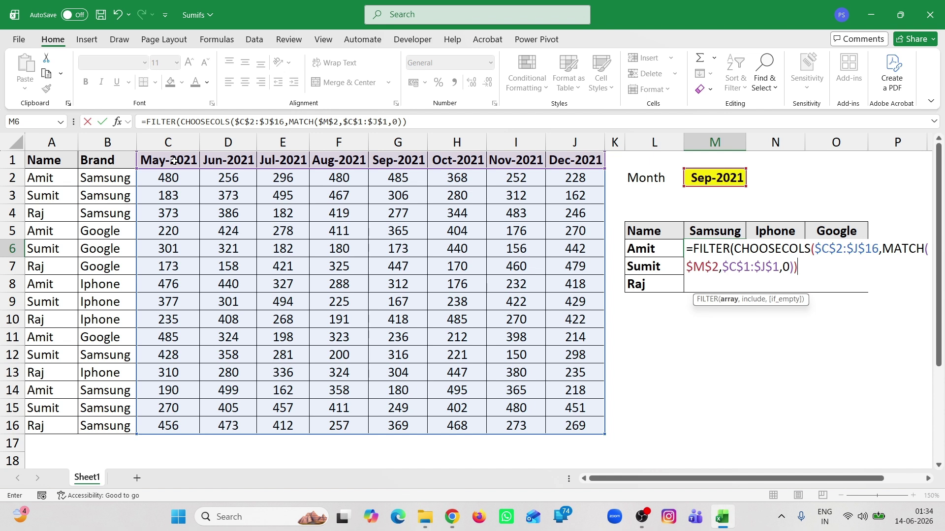
- Add the FILTER include condition ($A$2:$A$16=$L6) for the name and open a second condition multiplied with it
text(,)
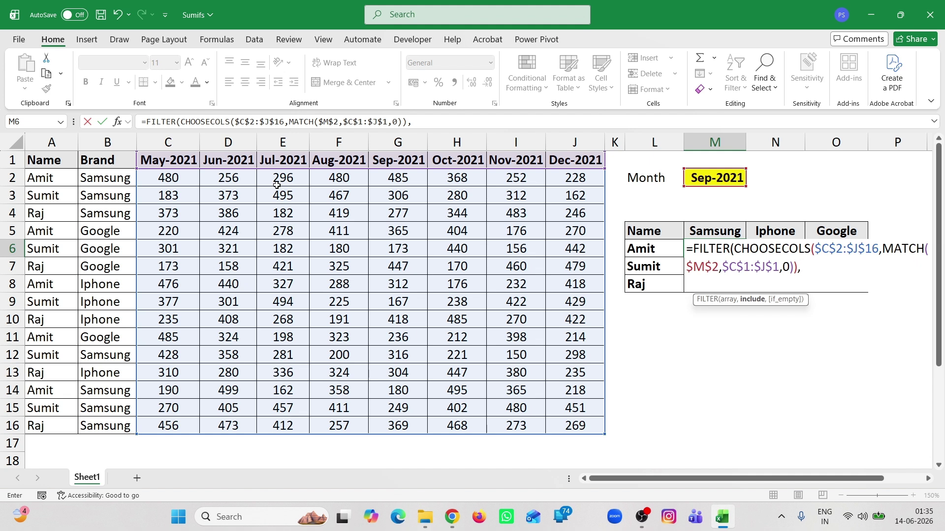
text(()
click(53, 178)
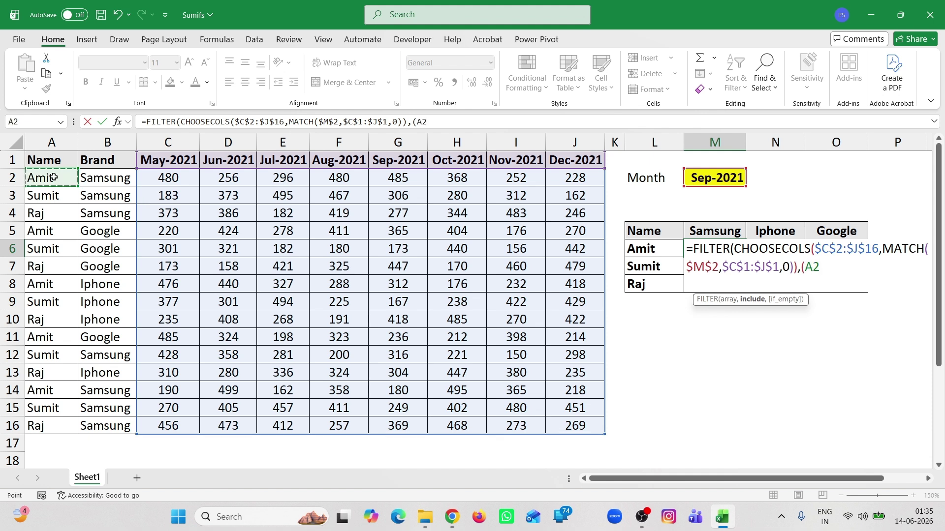
key(ctrl+shift+Down)
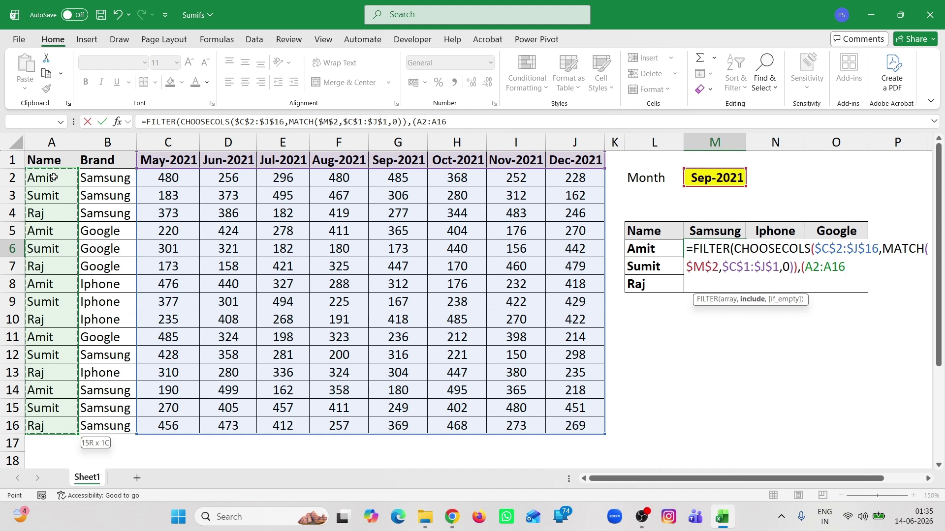
key(F4)
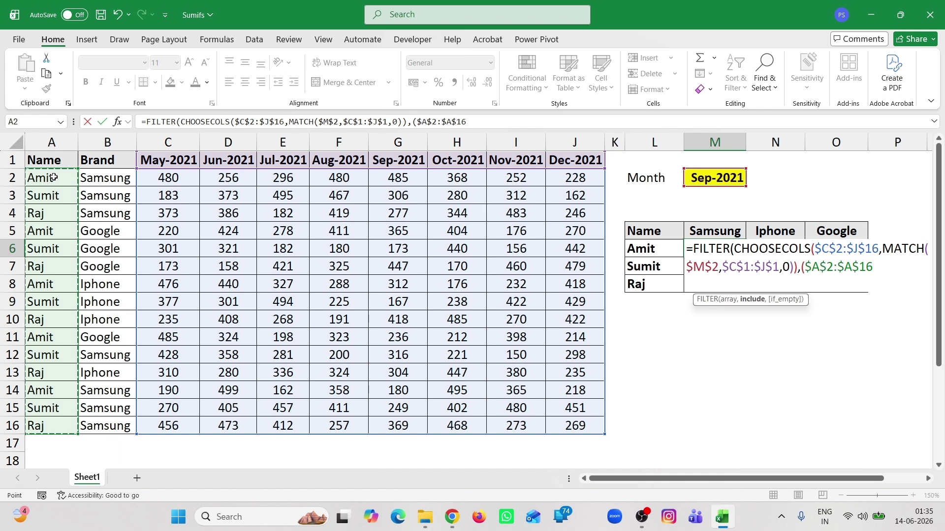
text(=)
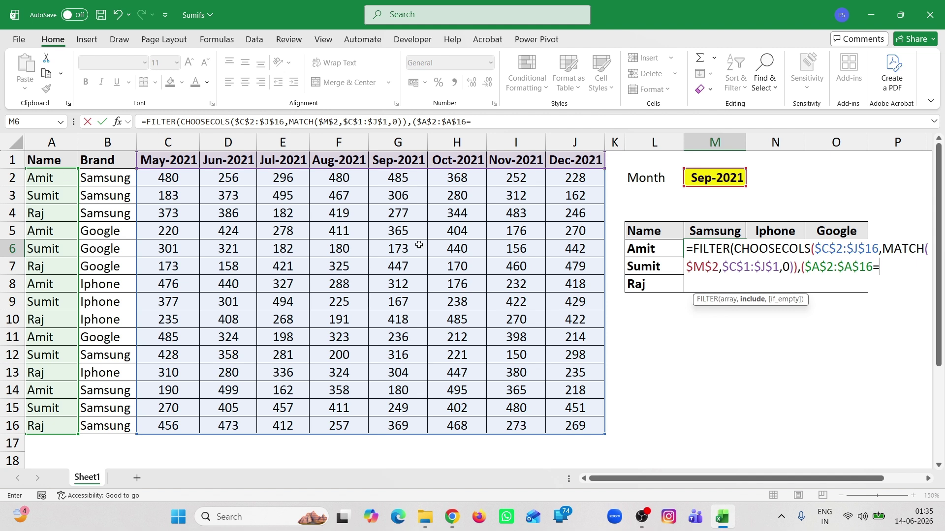
click(636, 249)
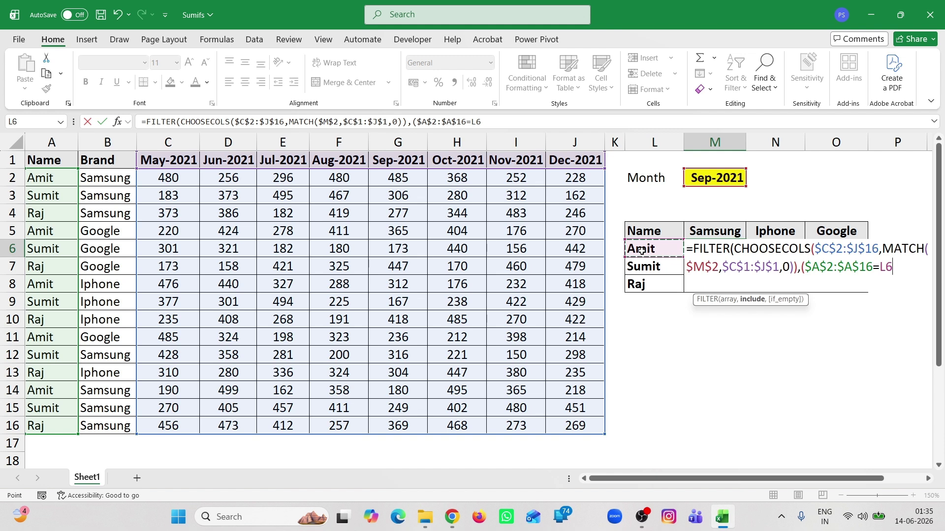
key(F4)
key(F4)
key(F4)
text())
text(*()
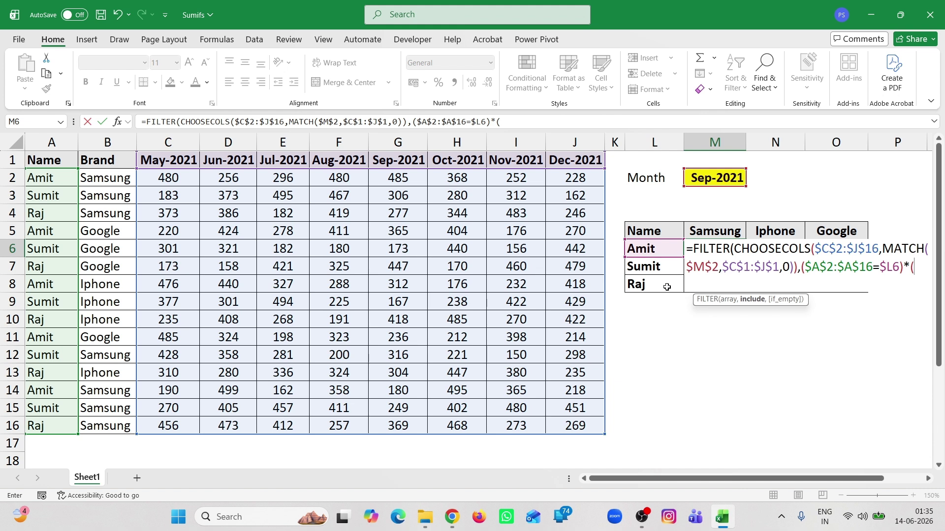
- Complete the second FILTER condition as ($B$2:$B$16=M$5) for the brand, close FILTER without an if_empty argument, and enter the formula
click(103, 178)
key(ctrl+shift+Down)
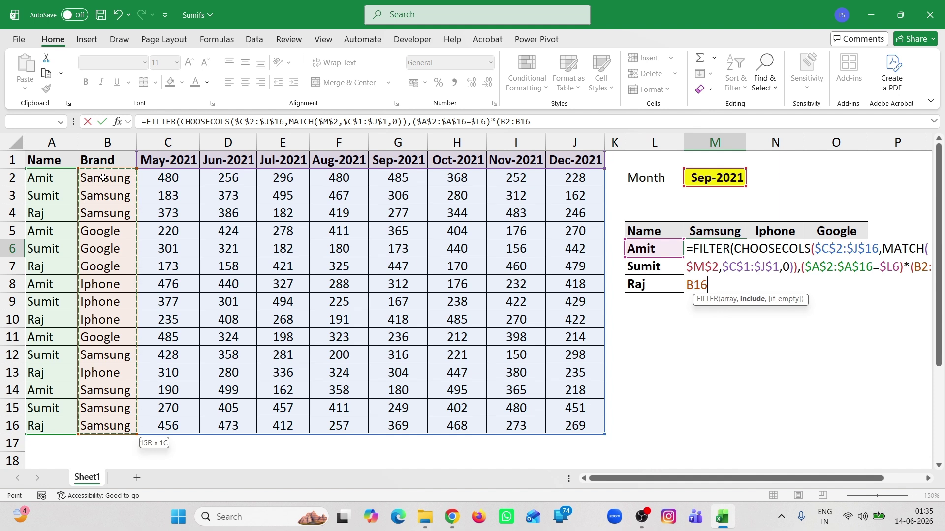
key(F4)
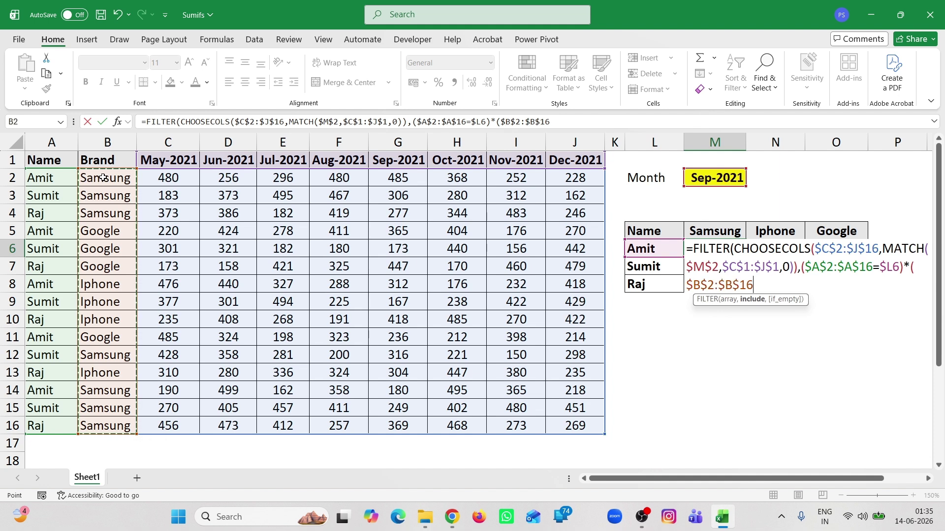
text(=)
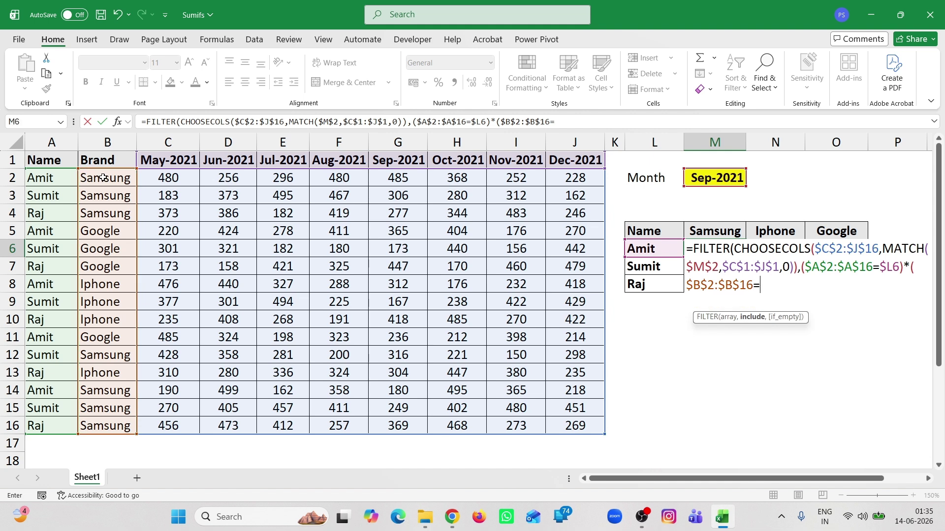
click(702, 235)
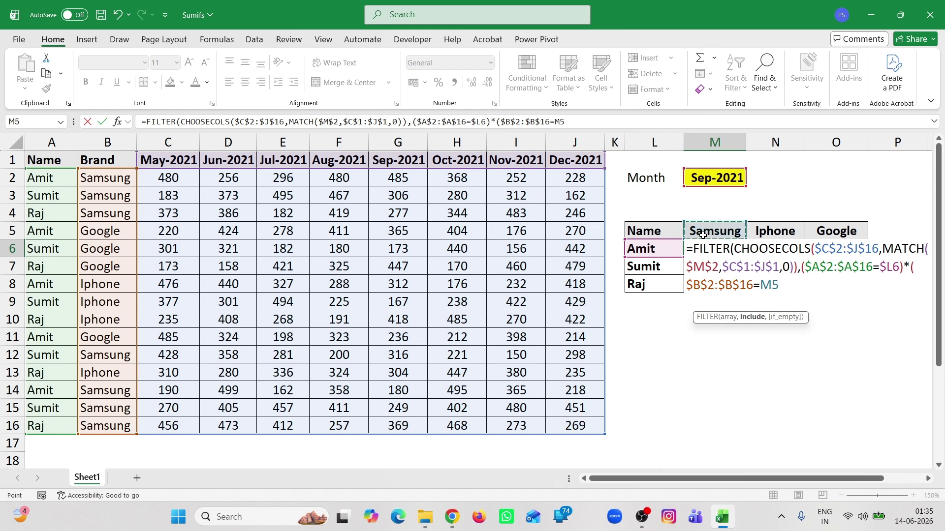
key(F4)
key(F4)
text(),)
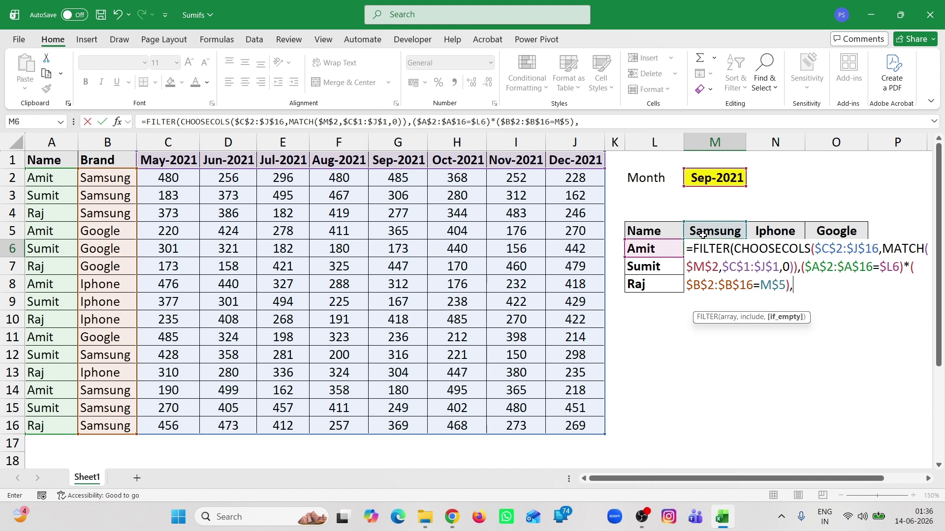
key(BackSpace)
text())
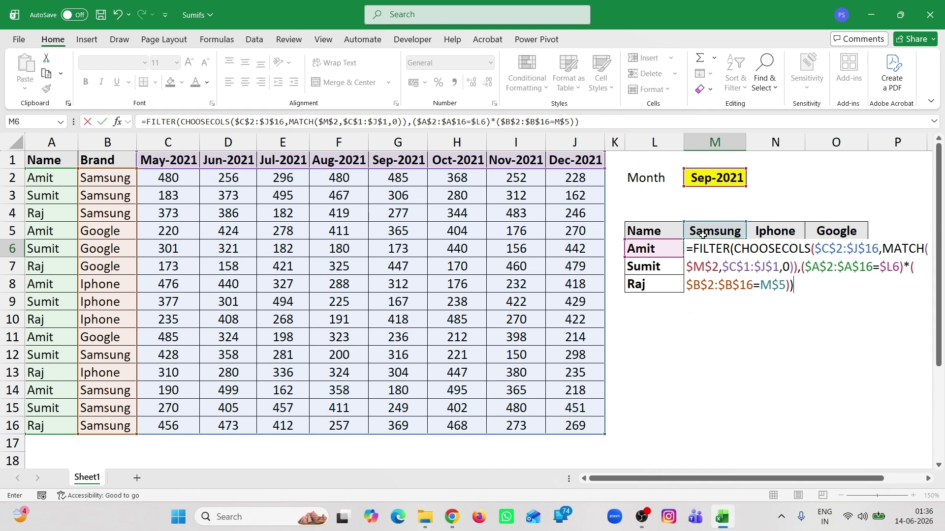
key(Return)
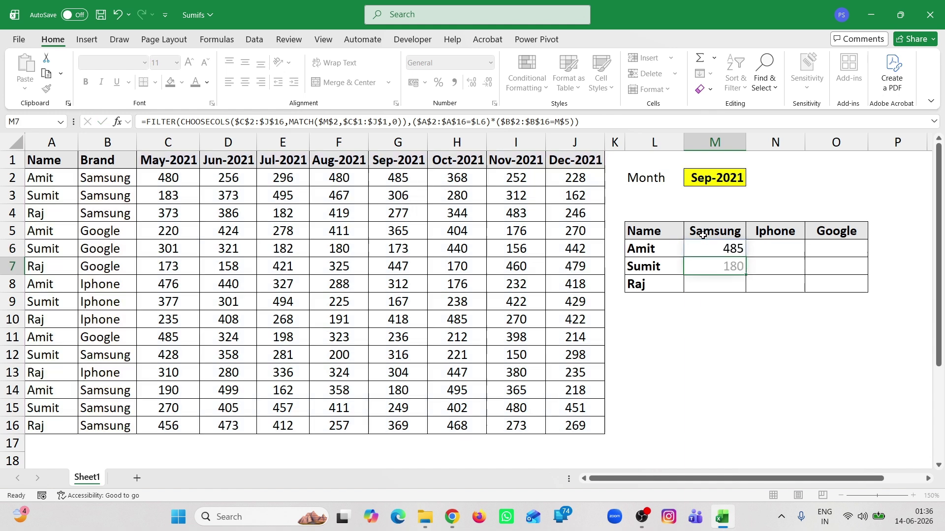
- Wrap the FILTER formula in cell M6 in a SUM function and enter it
key(Up)
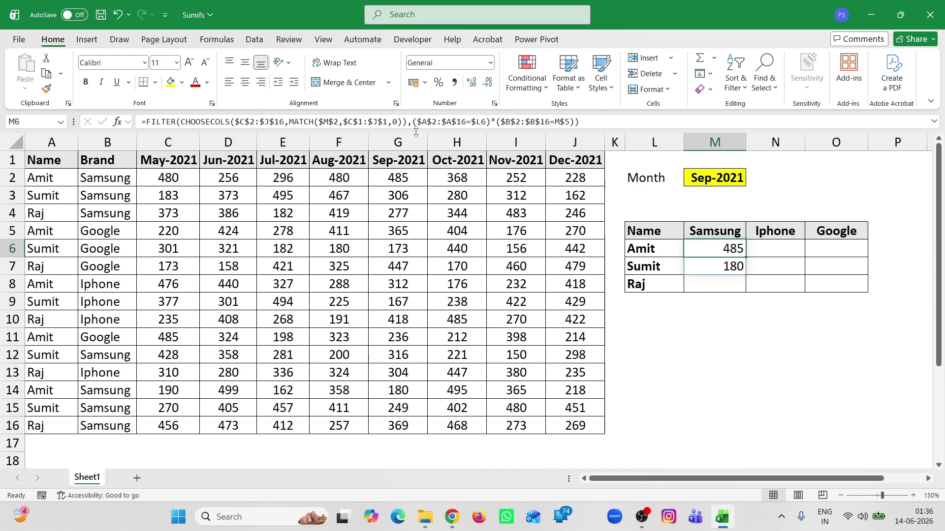
click(148, 123)
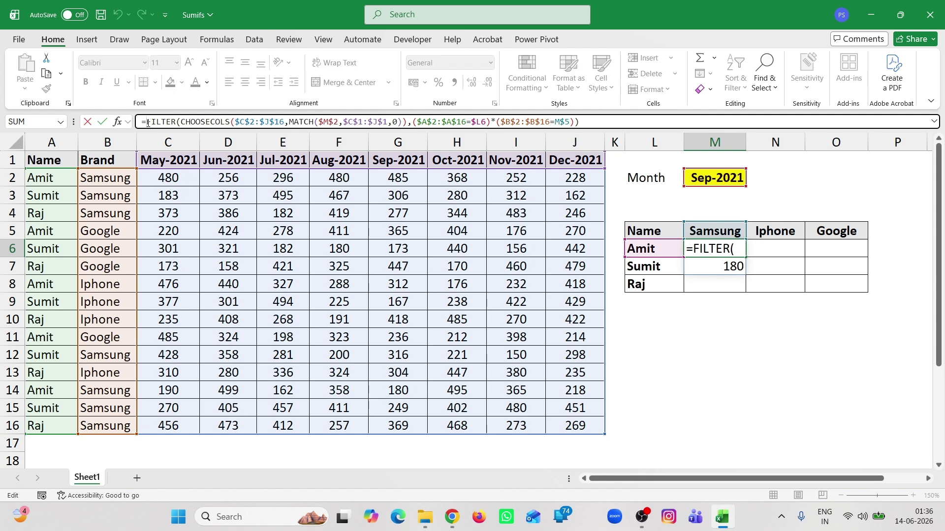
text(sum)
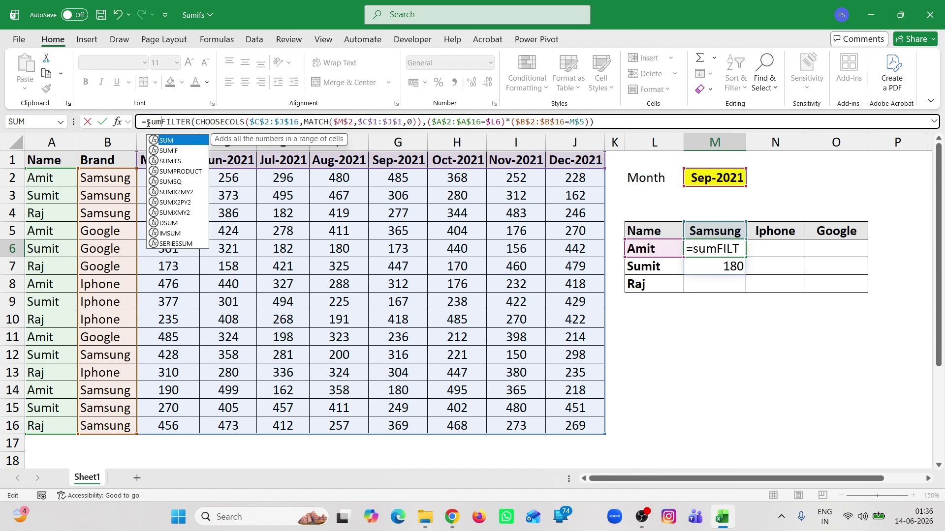
key(Tab)
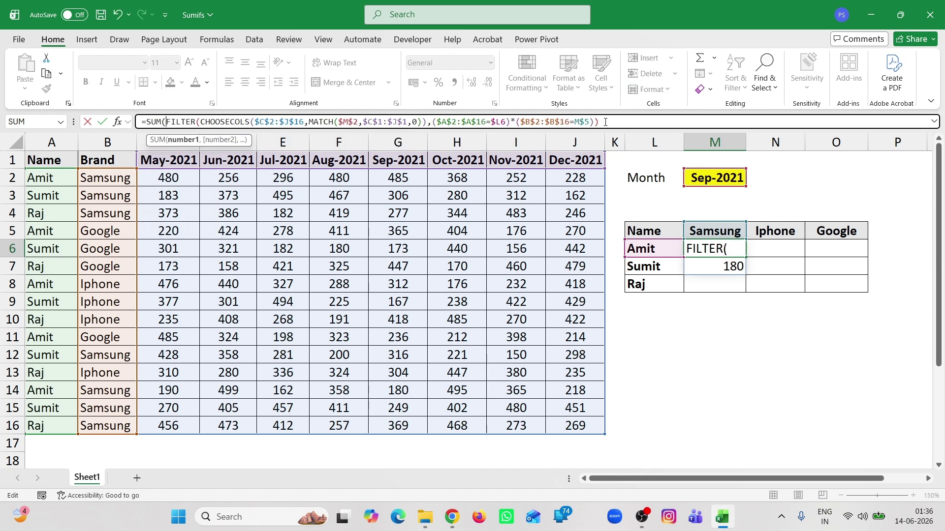
click(606, 116)
text())
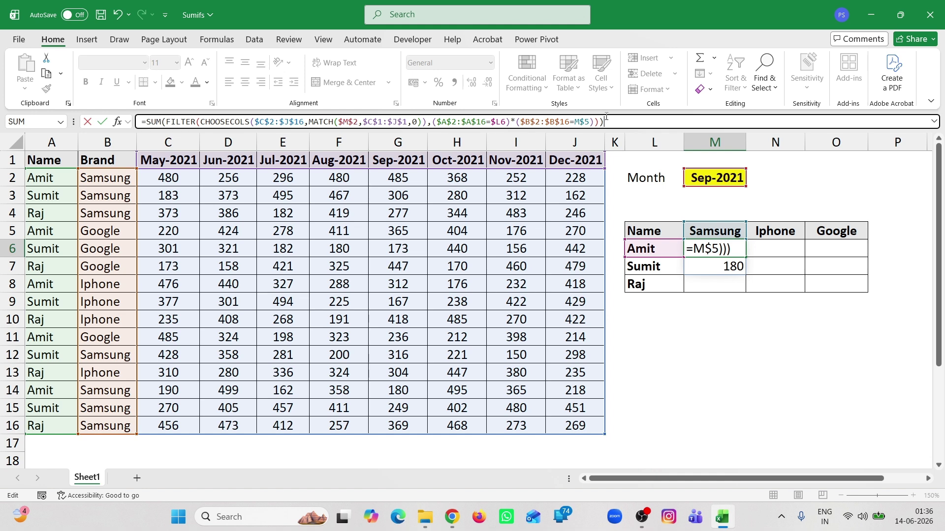
key(Return)
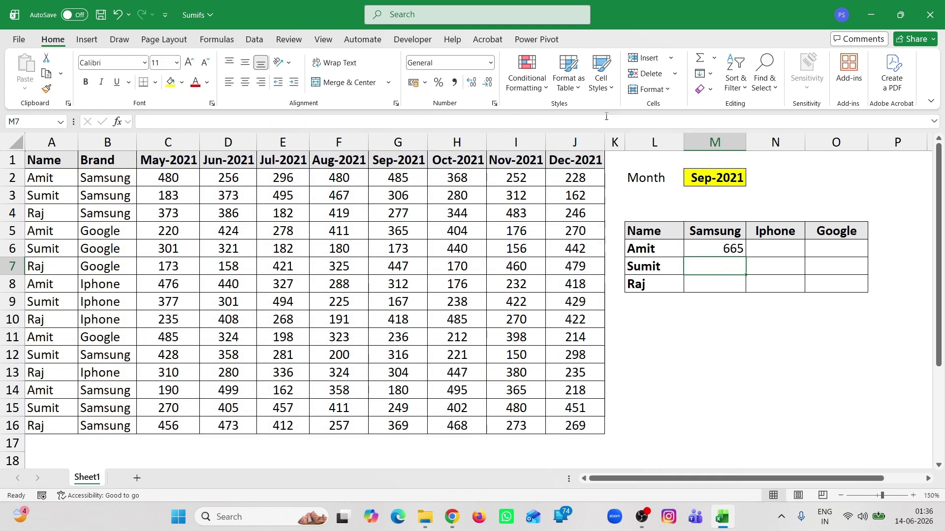
- Fill the M6 formula across to column O and down to row 8, covering M6:O8
key(Up)
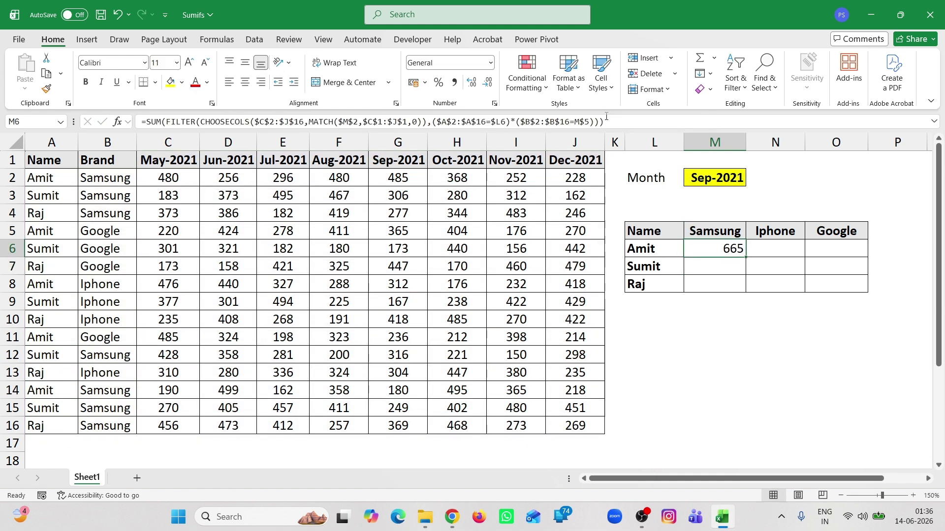
key(shift+Right)
key(shift+Right)
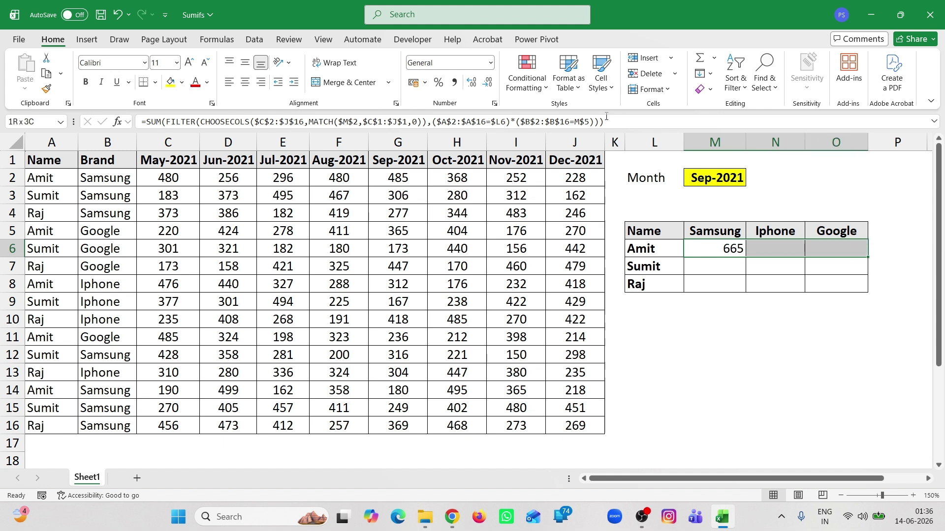
key(ctrl+r)
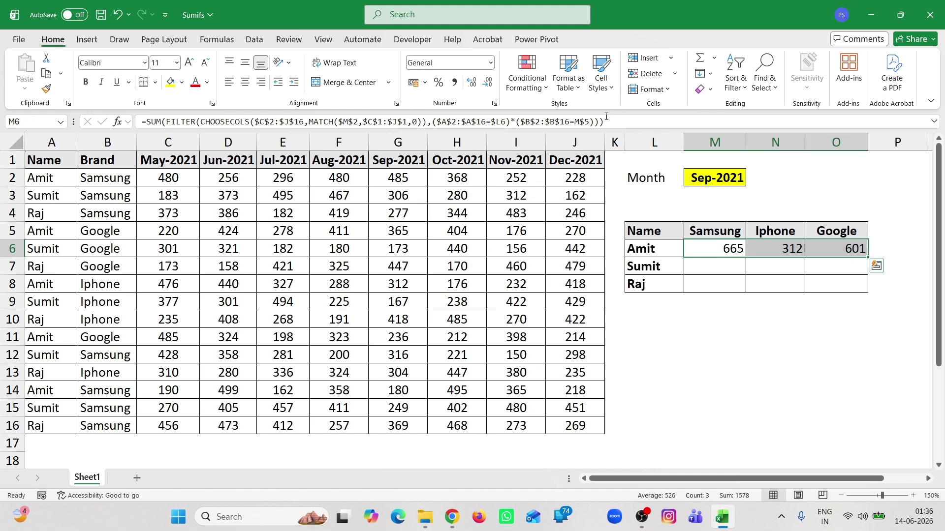
key(shift+Down)
key(shift+Down)
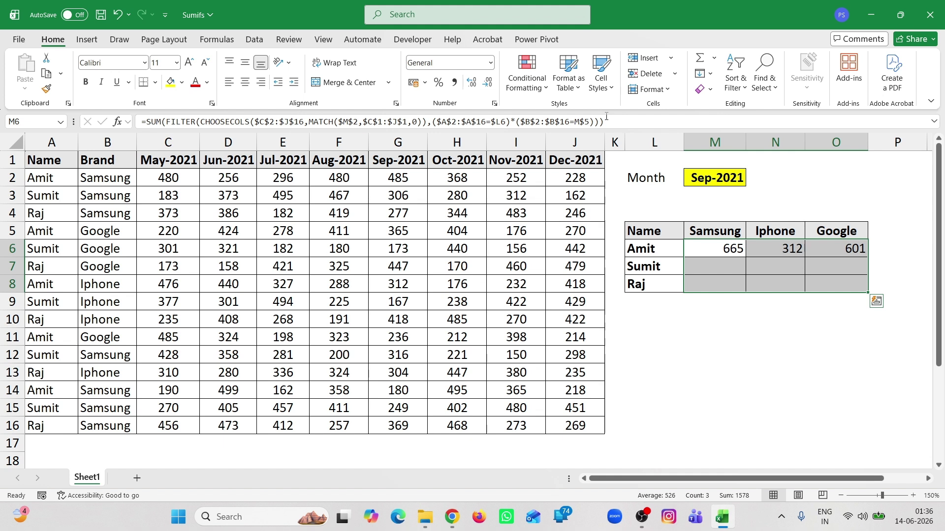
key(ctrl+d)
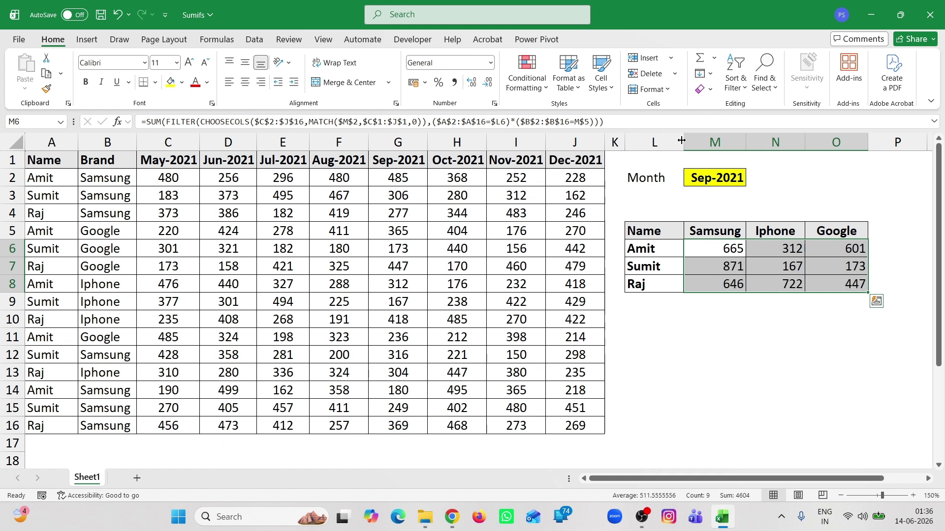
click(643, 323)
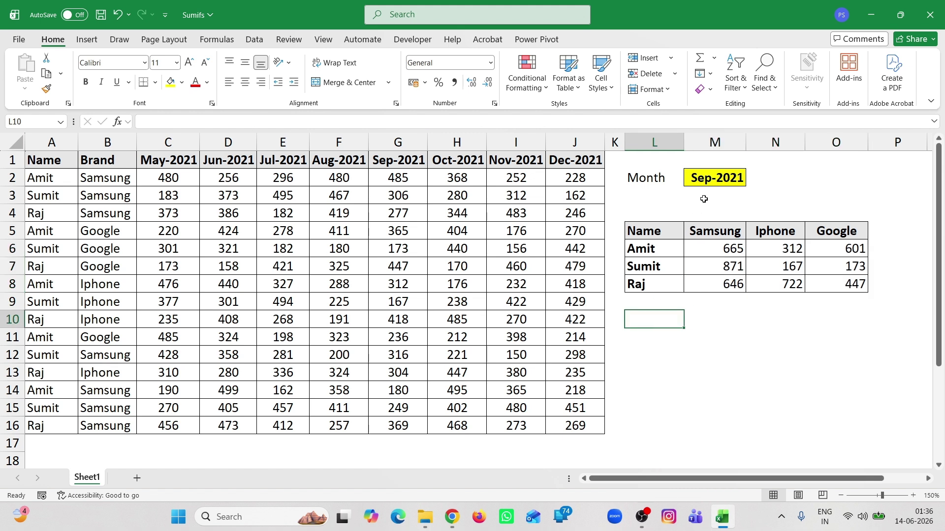
- Change the month selected in cell M2 to Jul-2021
click(709, 176)
click(750, 182)
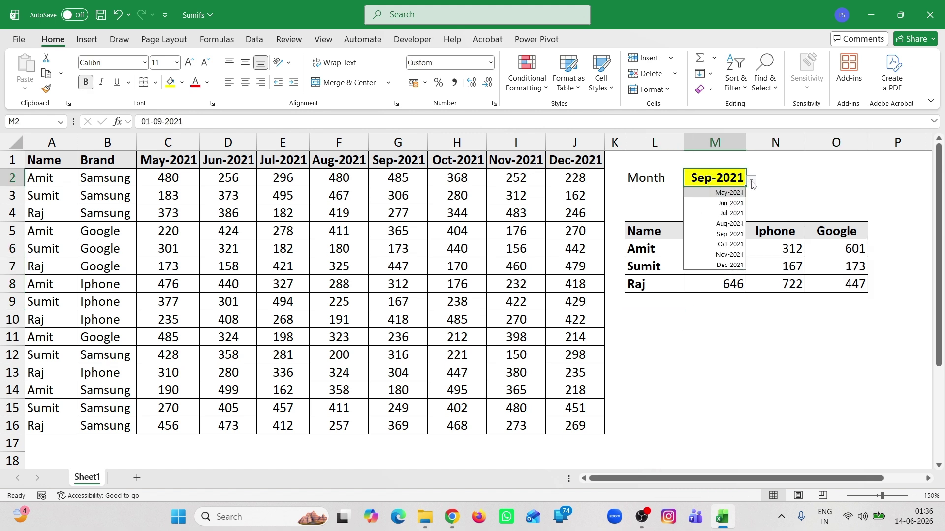
click(711, 214)
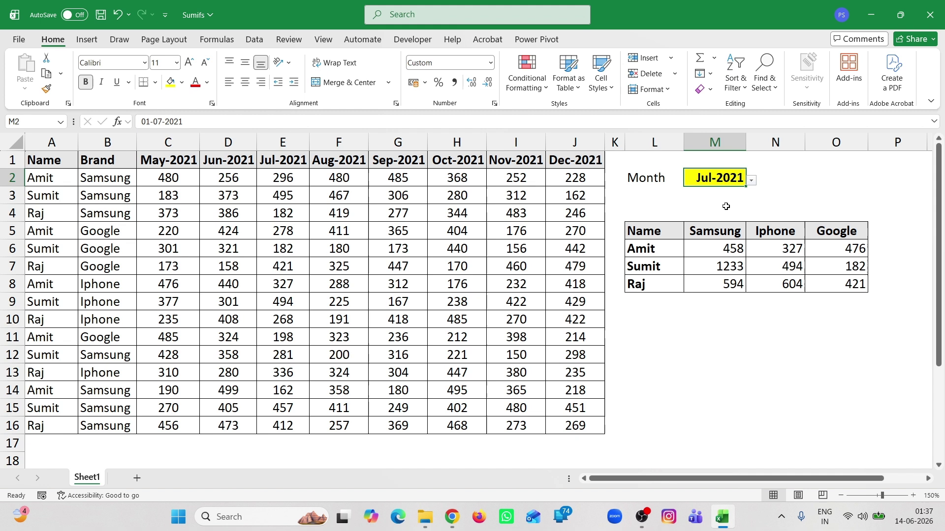
- Change the month selected in cell M2 to Nov-2021 and select cell M6 to show its formula
click(751, 181)
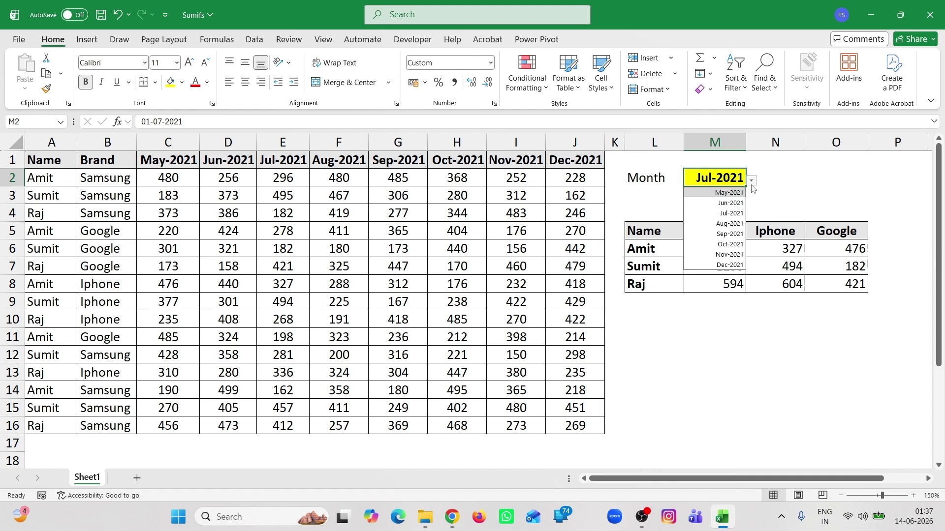
click(724, 255)
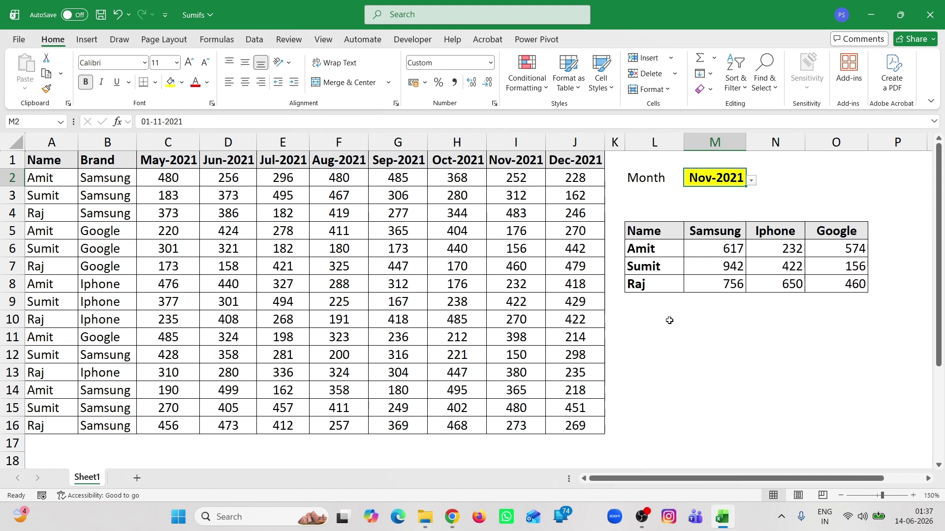
click(663, 337)
click(694, 246)
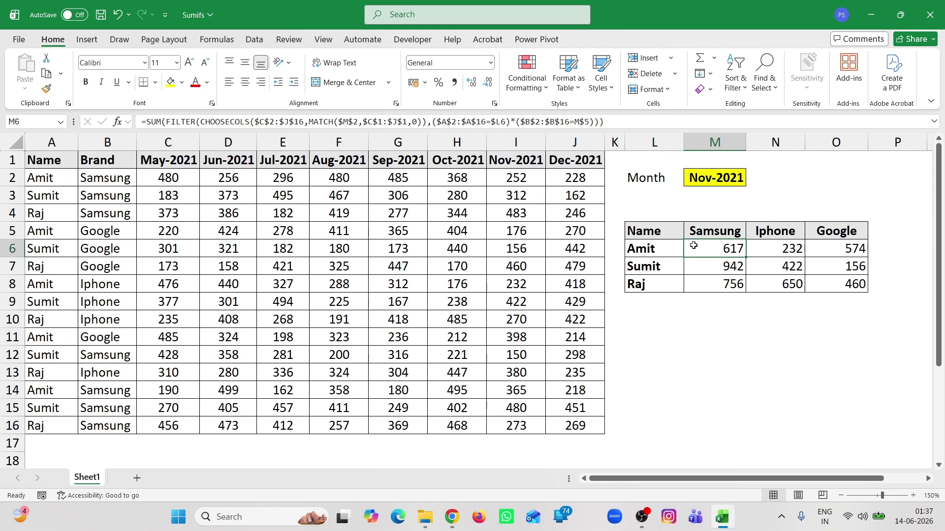